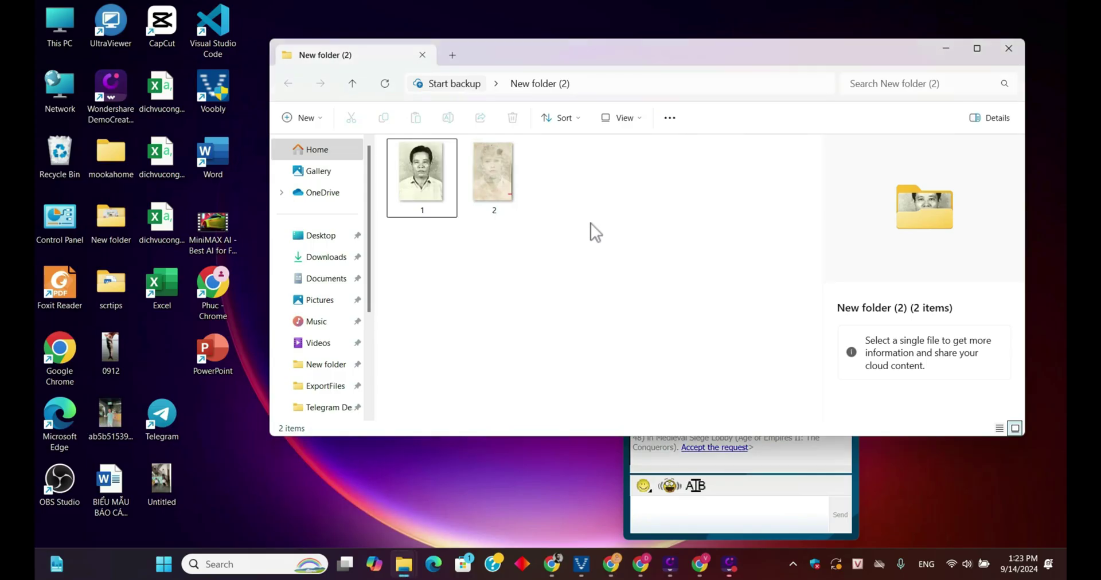
- Preview the black-and-white photo 1.jpg from New folder (2)
{"action": "left_click", "coordinate": [423, 182]}
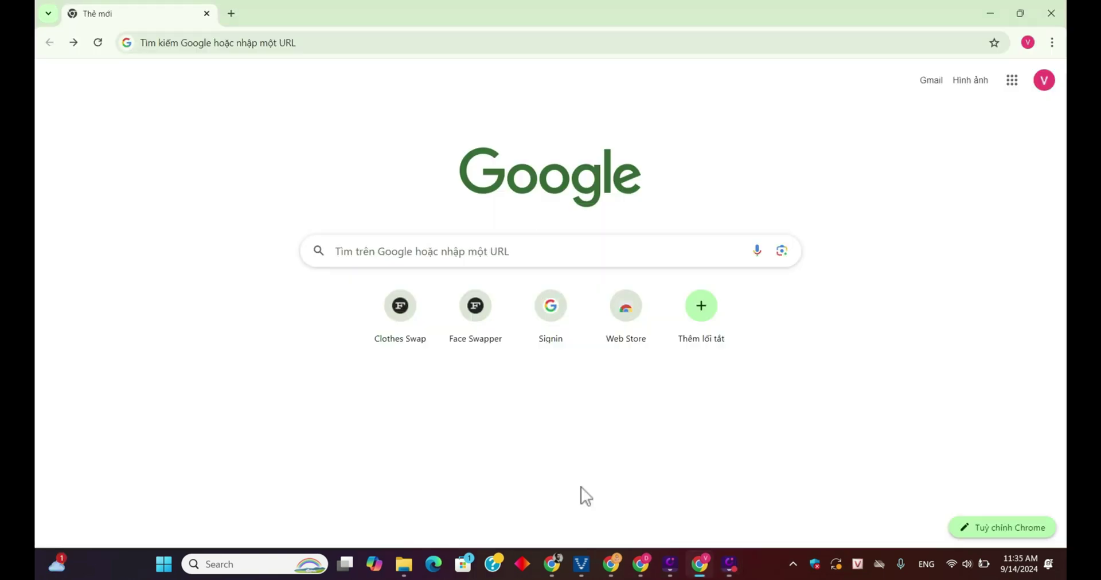
- Search Google for 'dreamina' and open the official Dreamina site at dreamina.capcut.com
{"action": "left_click", "coordinate": [255, 47]}
{"action": "type", "text": "dreamina"}
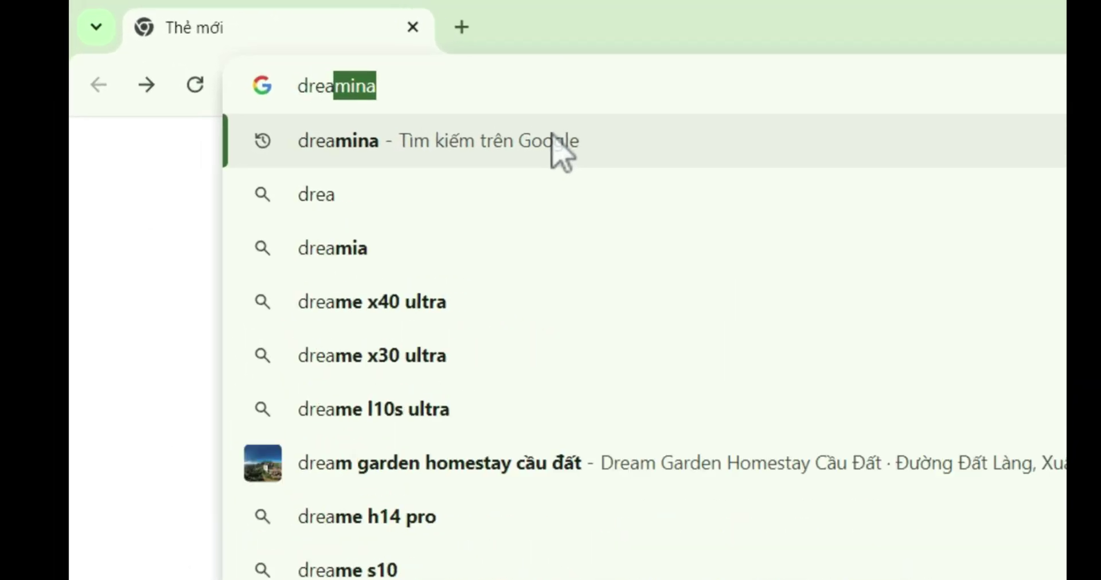
{"action": "left_click", "coordinate": [559, 150]}
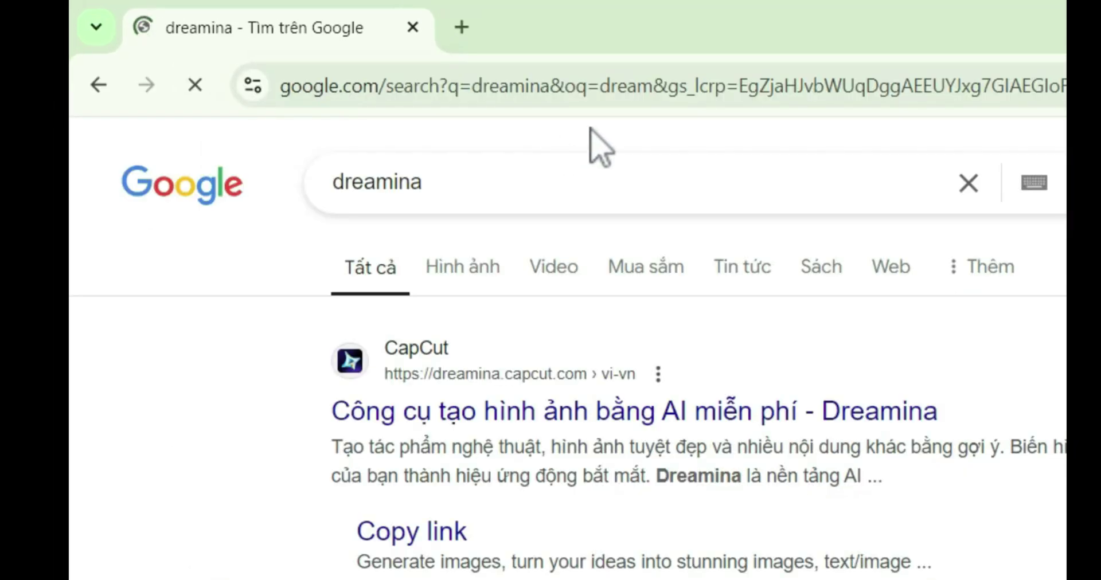
{"action": "left_click", "coordinate": [565, 412]}
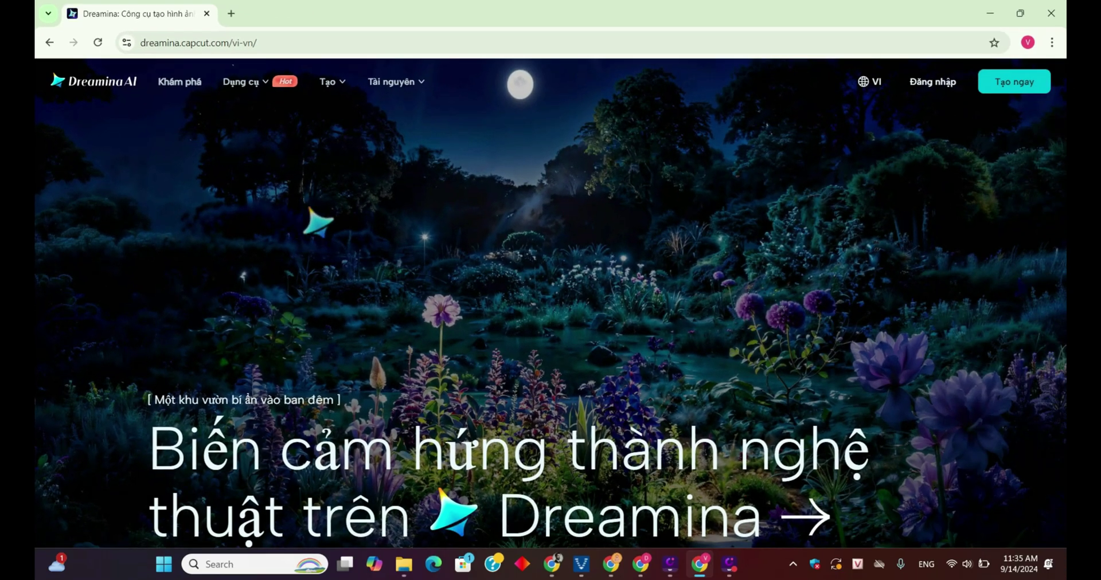
- Switch the Dreamina site to English and sign in with a Google account
{"action": "left_click", "coordinate": [870, 81]}
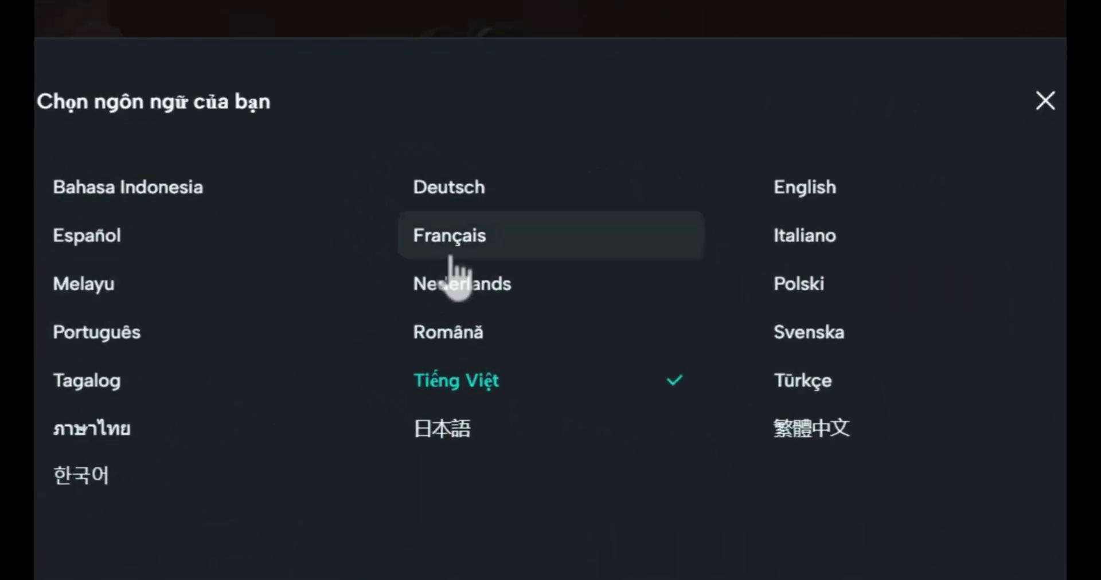
{"action": "left_click", "coordinate": [799, 194]}
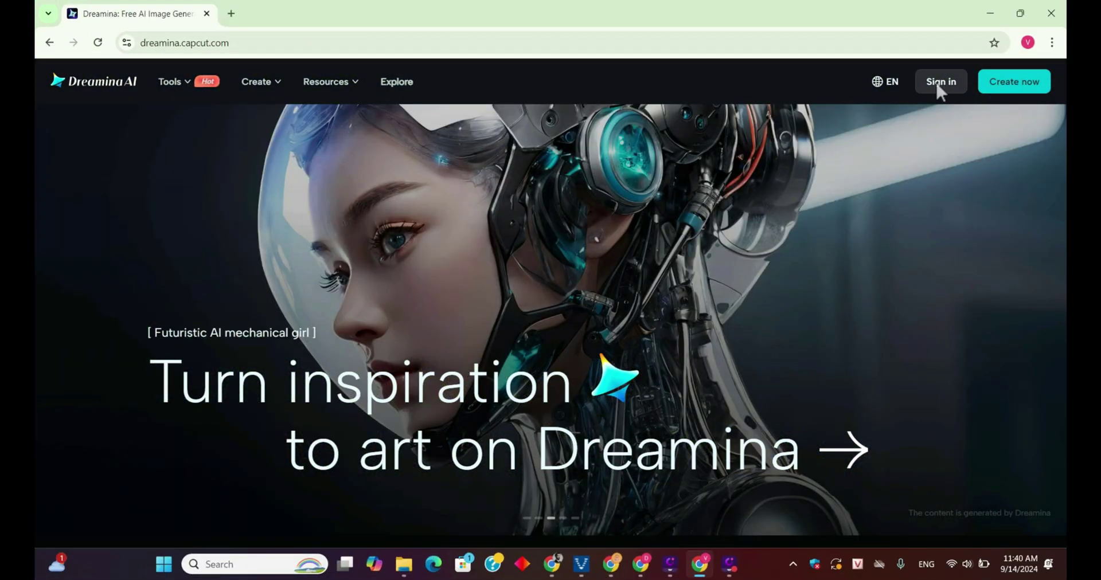
{"action": "left_click", "coordinate": [939, 84]}
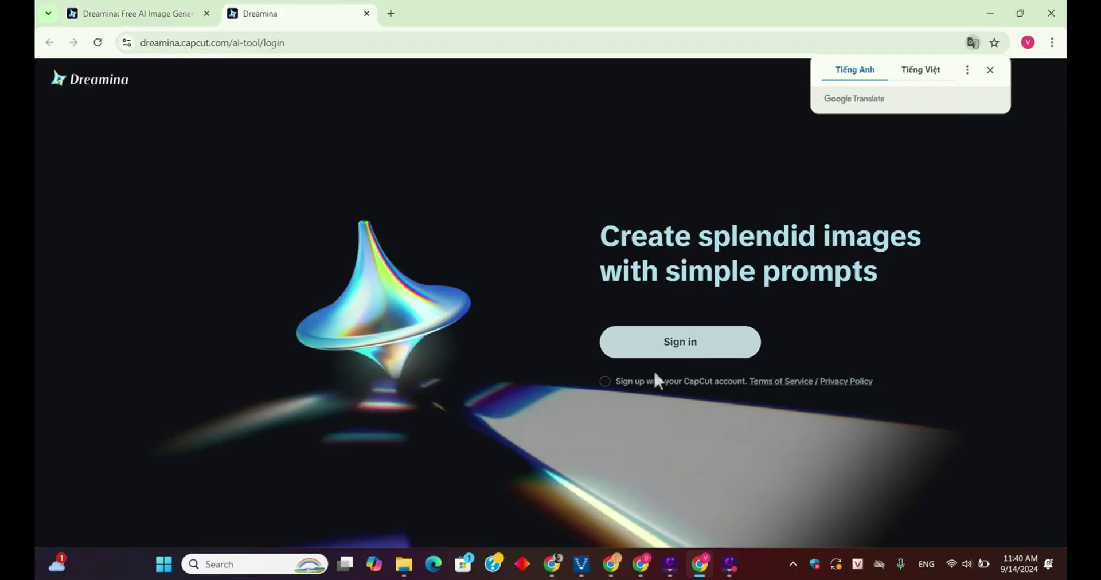
{"action": "left_click", "coordinate": [666, 347]}
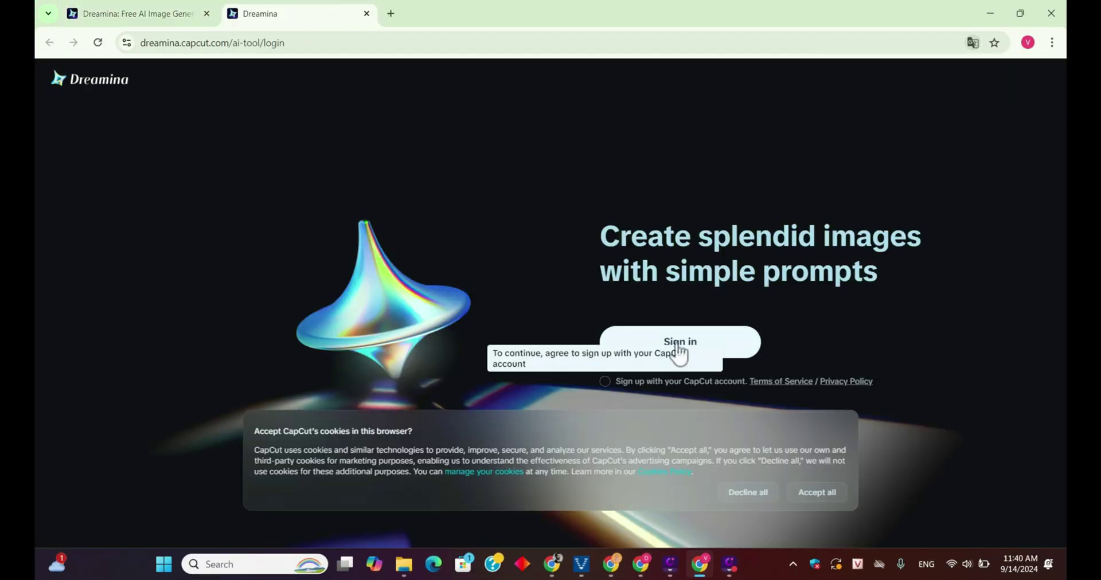
{"action": "left_click", "coordinate": [622, 383]}
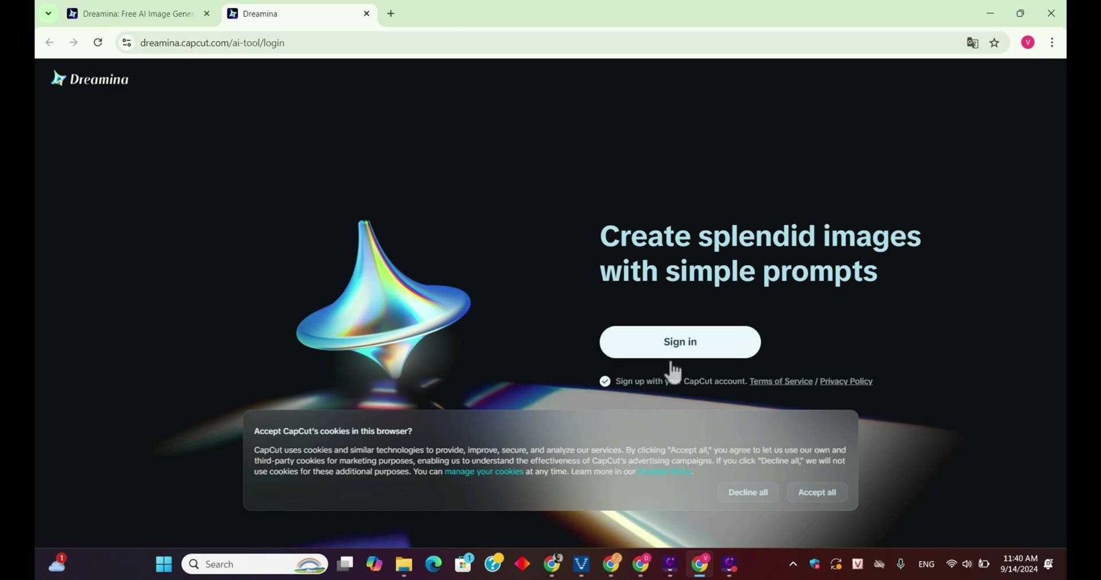
{"action": "left_click", "coordinate": [684, 356]}
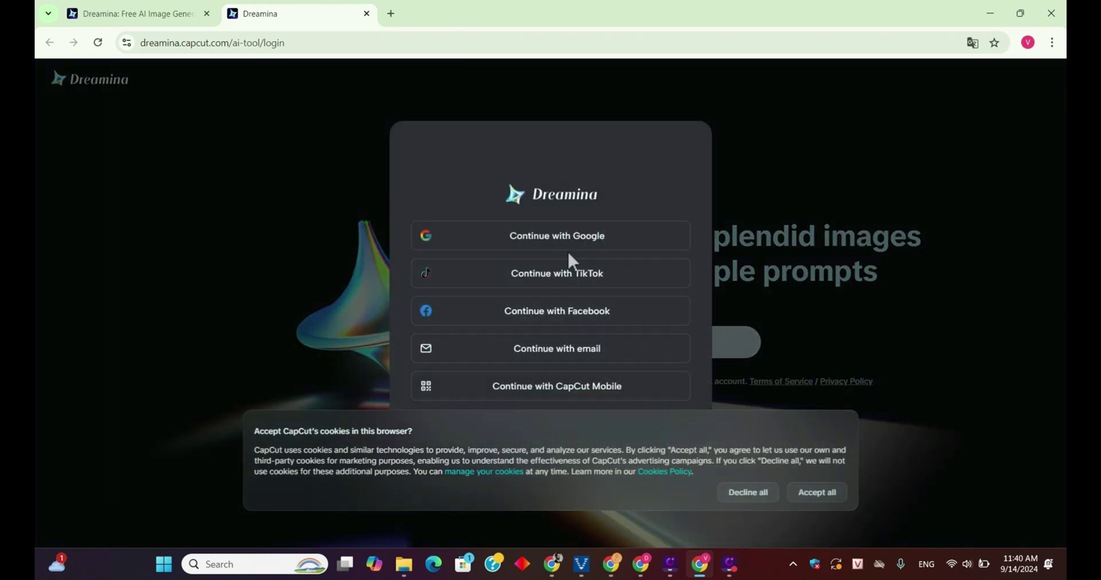
{"action": "left_click", "coordinate": [579, 256]}
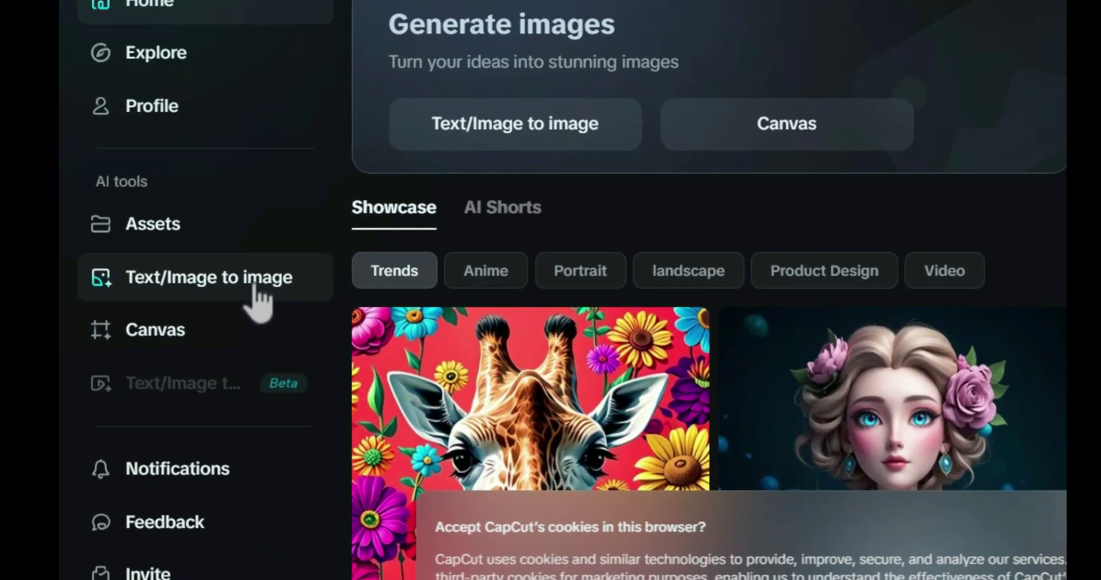
- In Text/Image to image, accept cookies and load photo 1 from New folder (2) as reference
{"action": "left_click", "coordinate": [150, 288]}
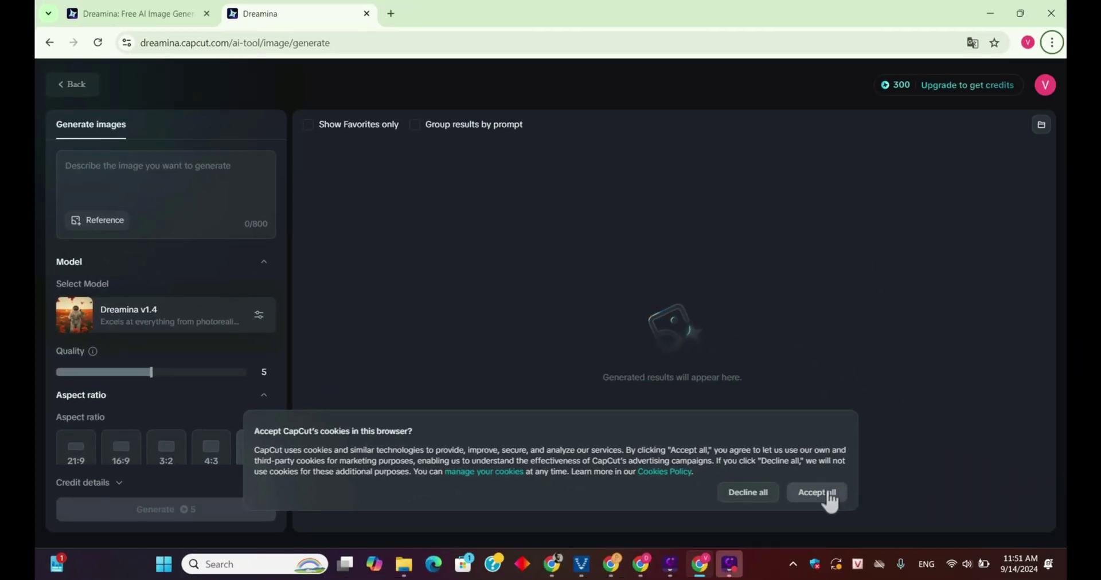
{"action": "left_click", "coordinate": [829, 494]}
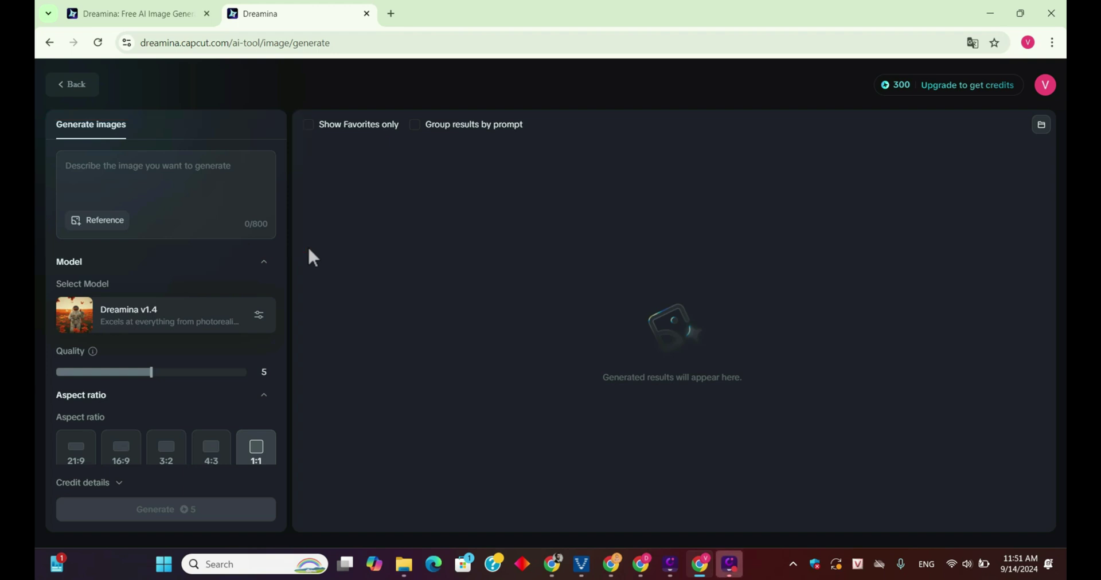
{"action": "left_click", "coordinate": [110, 223]}
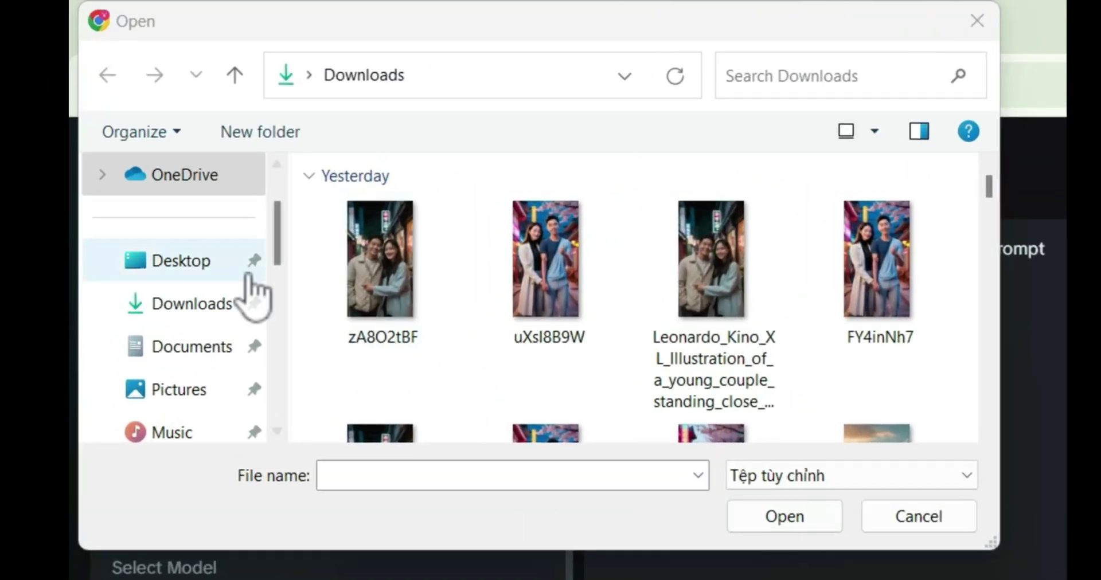
{"action": "left_click", "coordinate": [201, 252]}
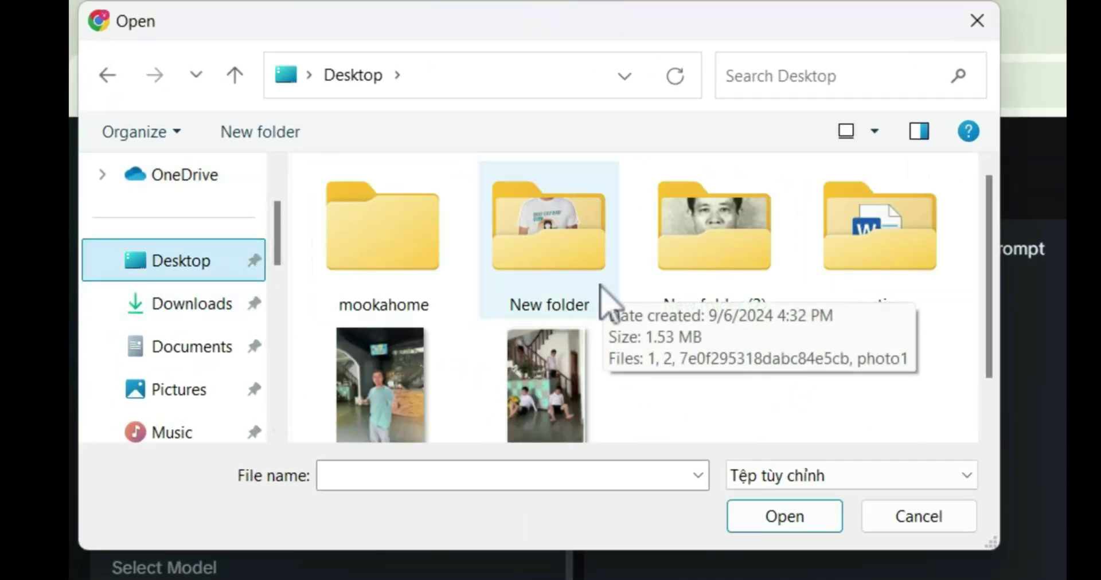
{"action": "double_click", "coordinate": [700, 285]}
{"action": "double_click", "coordinate": [395, 272]}
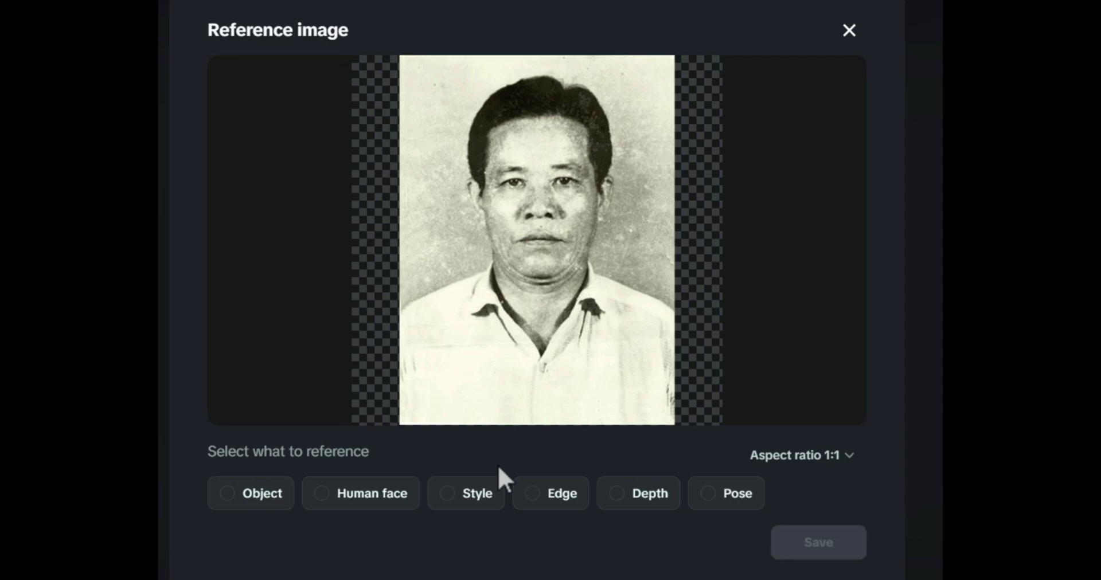
- Save photo 1 as a face reference and load photo 1 again as a second reference
{"action": "left_click", "coordinate": [353, 493]}
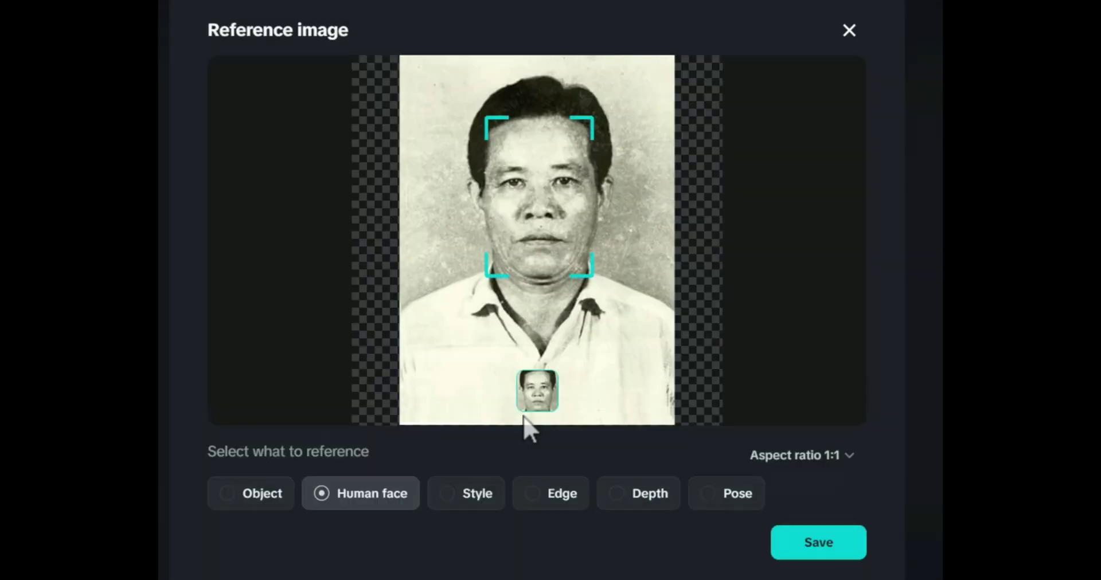
{"action": "left_click", "coordinate": [831, 549]}
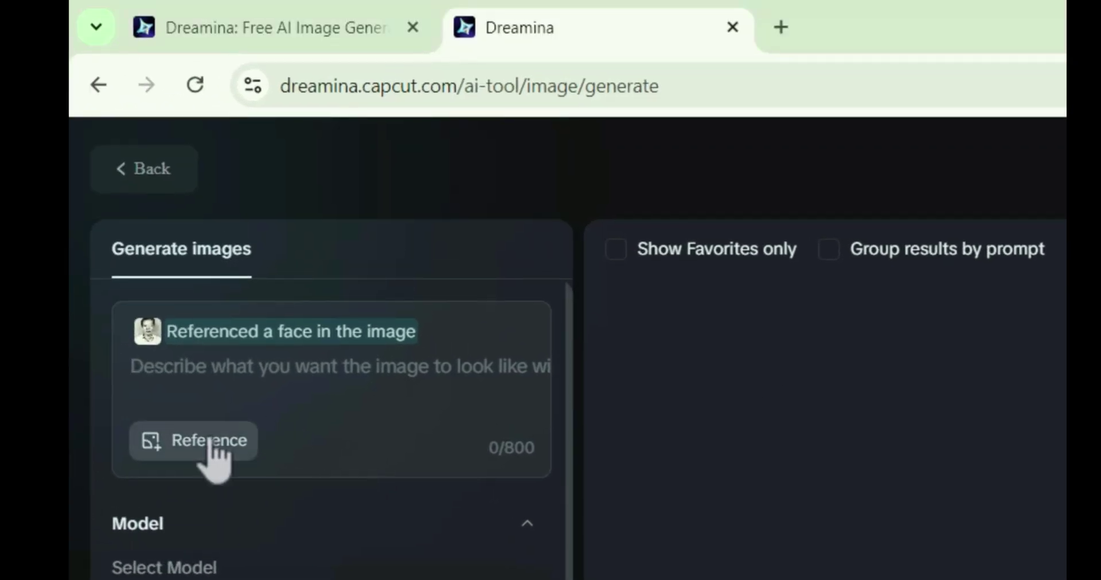
{"action": "left_click", "coordinate": [206, 446]}
{"action": "double_click", "coordinate": [393, 258]}
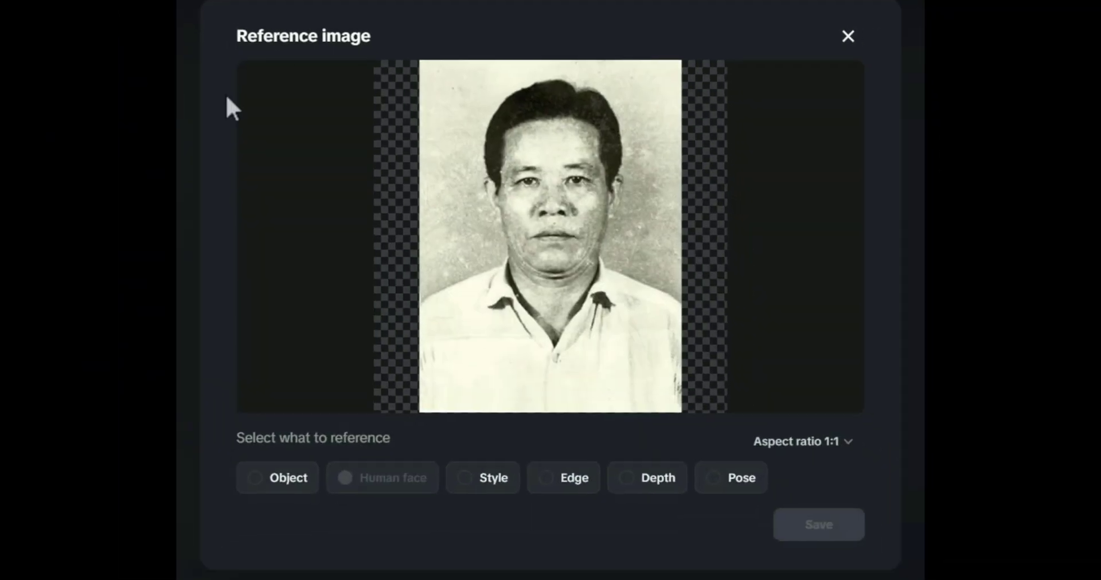
- Save the second reference as depth with aspect ratio 'Same as reference image'
{"action": "left_click", "coordinate": [642, 485]}
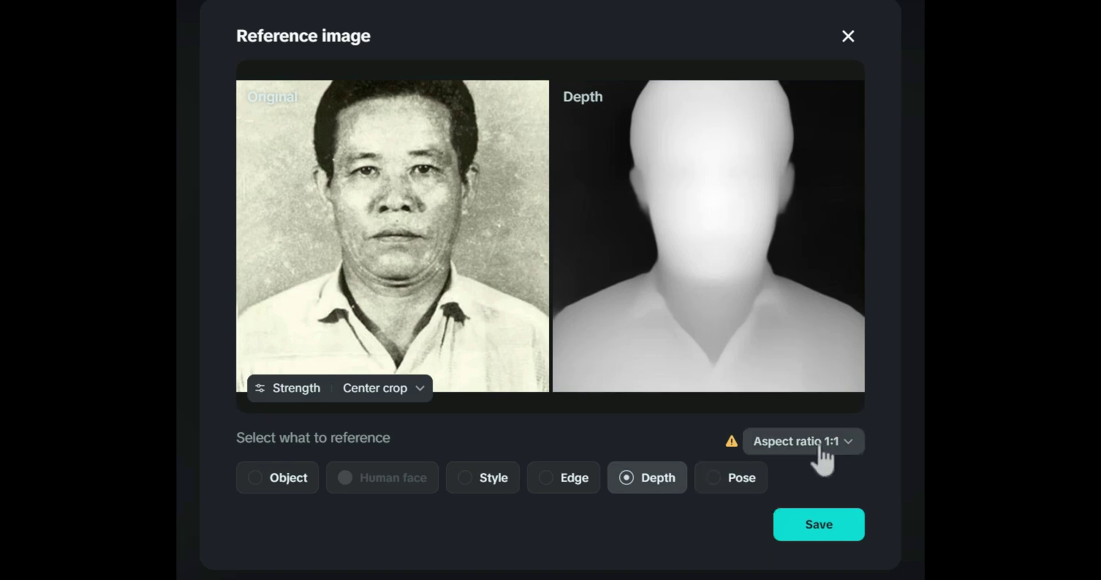
{"action": "left_click", "coordinate": [821, 453]}
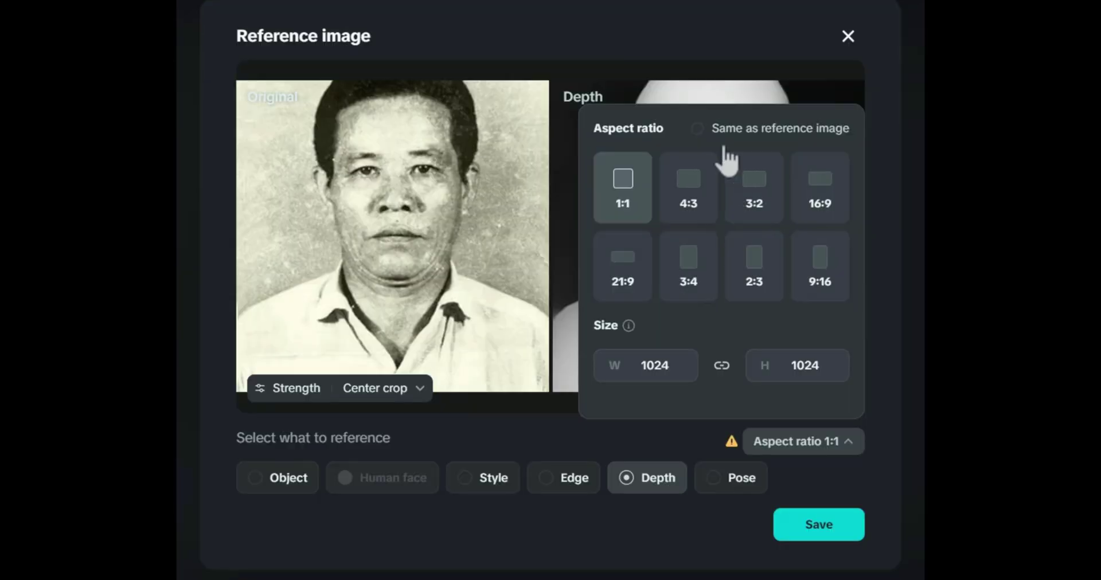
{"action": "left_click", "coordinate": [714, 136]}
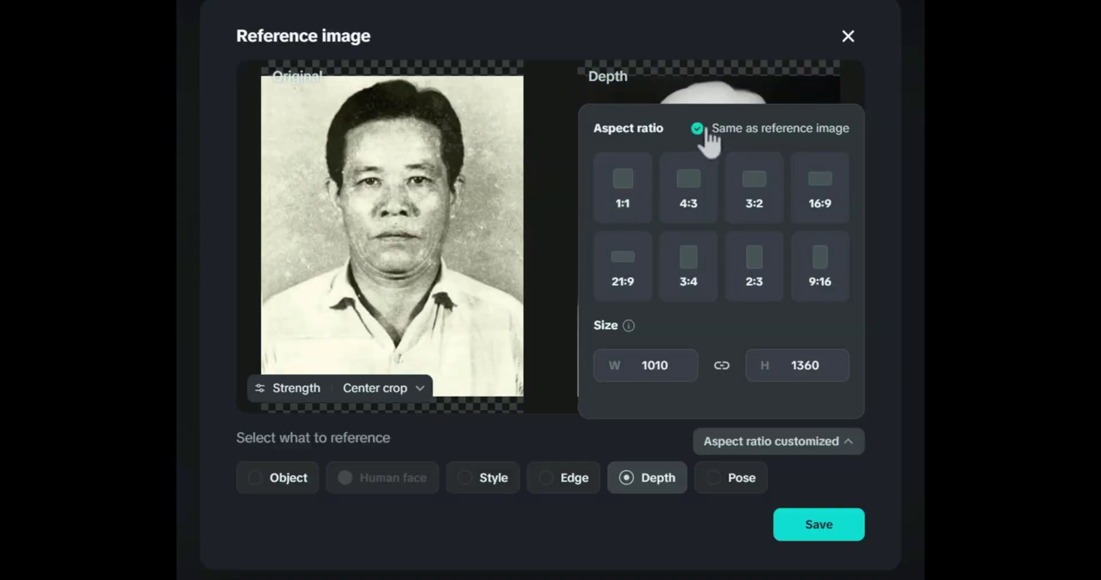
{"action": "left_click", "coordinate": [655, 442]}
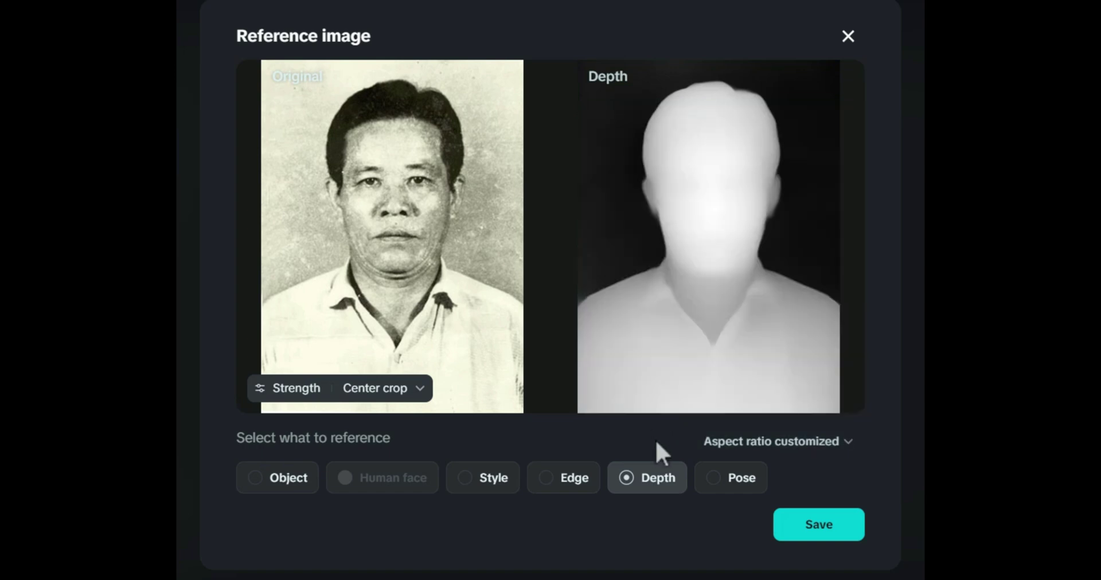
{"action": "left_click", "coordinate": [833, 530]}
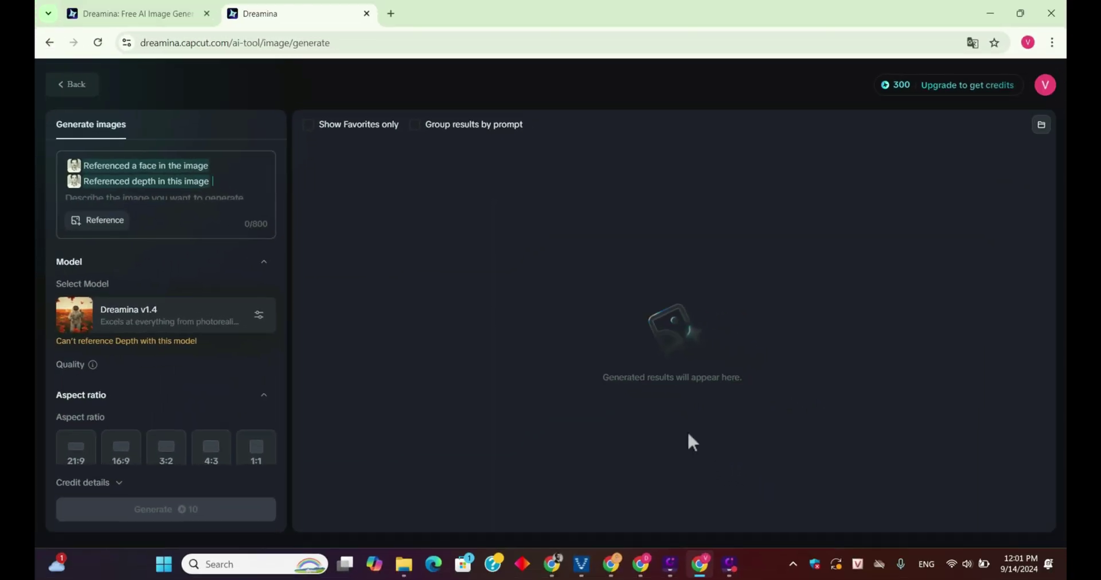
- Enter the prompt 'black t-shirt, blue background'
{"action": "left_click", "coordinate": [249, 198]}
{"action": "type", "text": "black"}
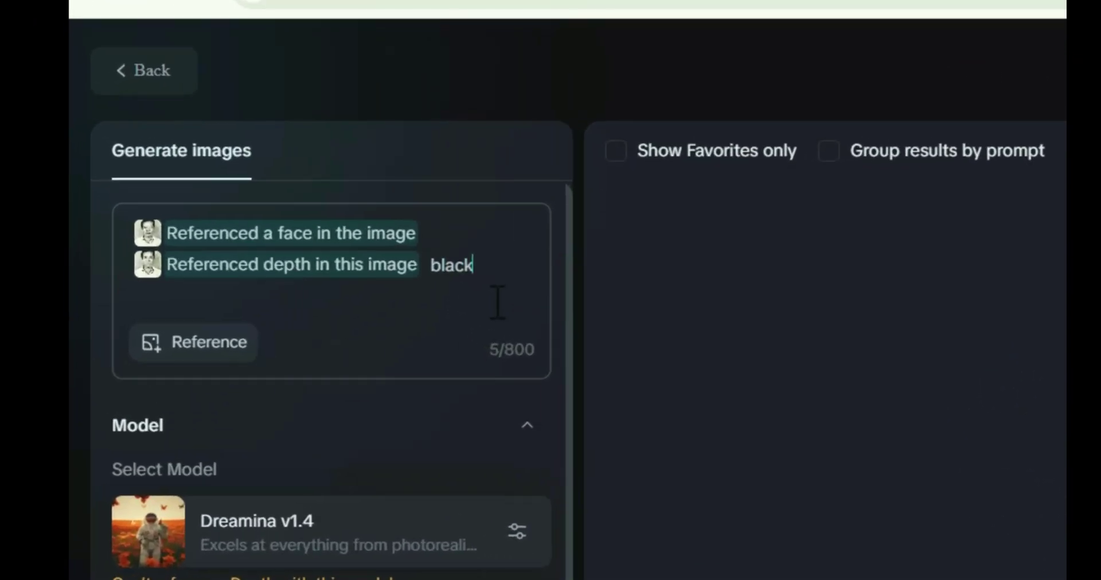
{"action": "type", "text": " t-shirt"}
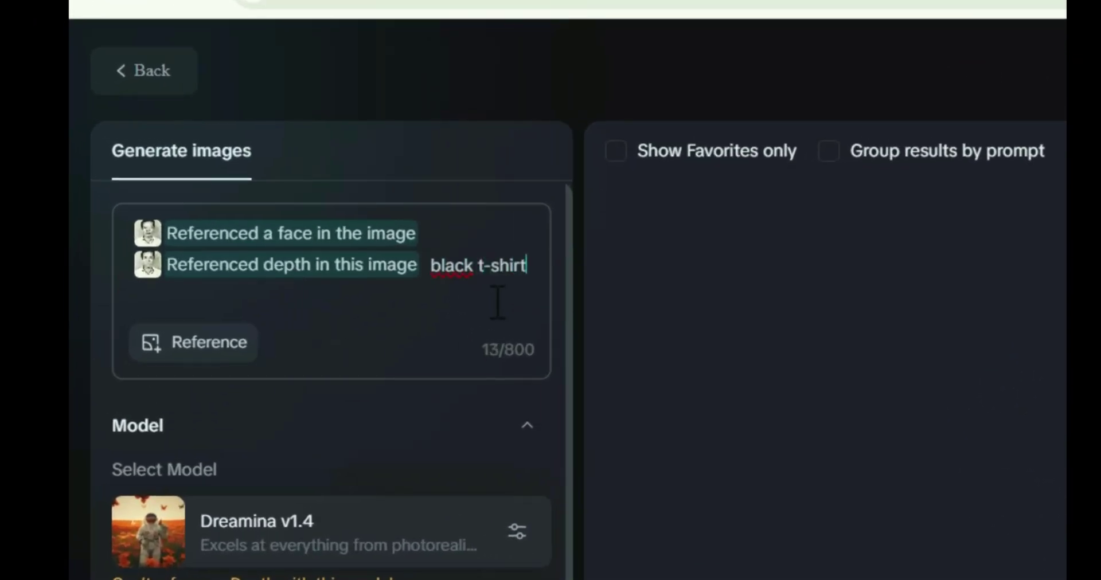
{"action": "type", "text": ", blue background"}
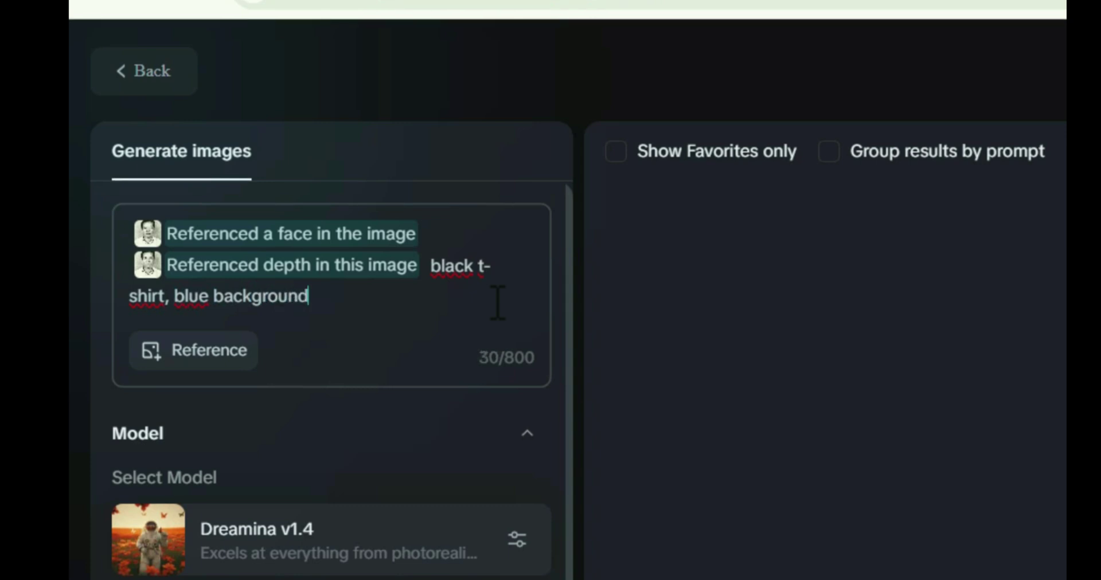
{"action": "scroll", "coordinate": [498, 303], "scroll_direction": "down", "scroll_amount": 6}
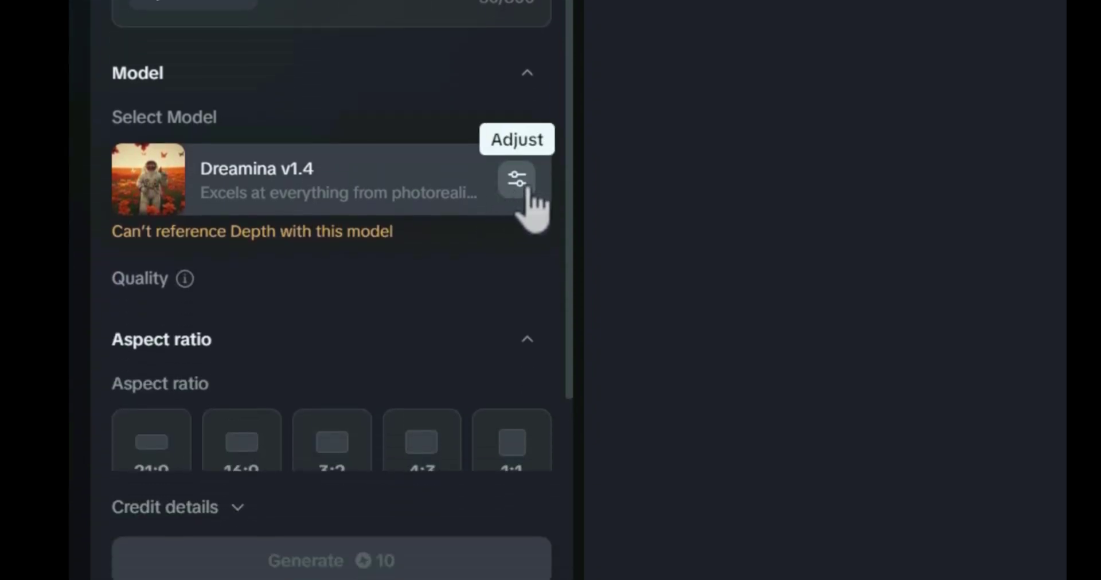
- Switch the model to Dreamina XL Pro at quality 10 and generate
{"action": "left_click", "coordinate": [517, 180]}
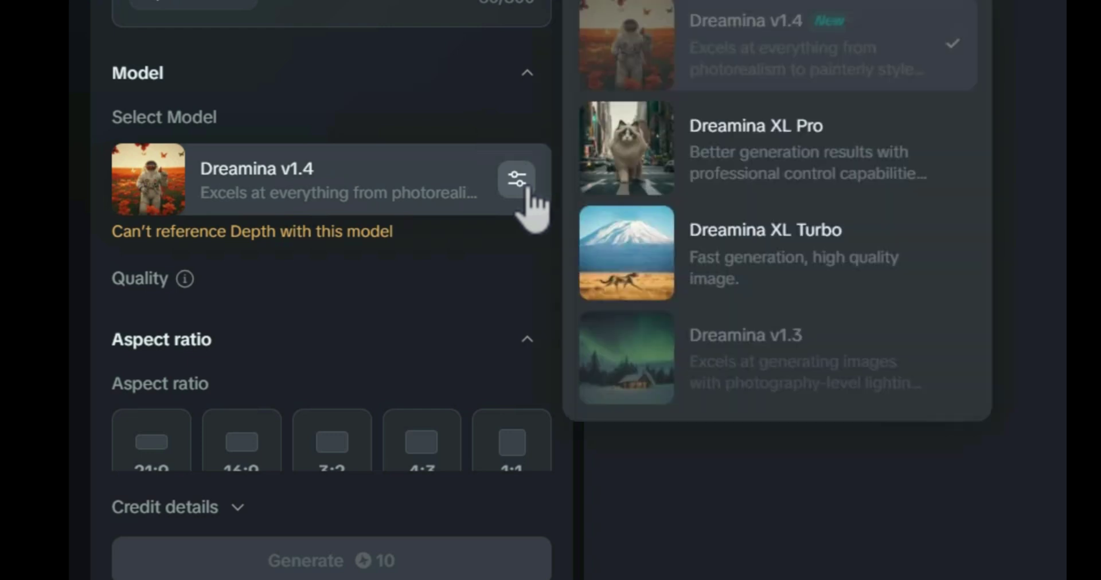
{"action": "left_click", "coordinate": [777, 182]}
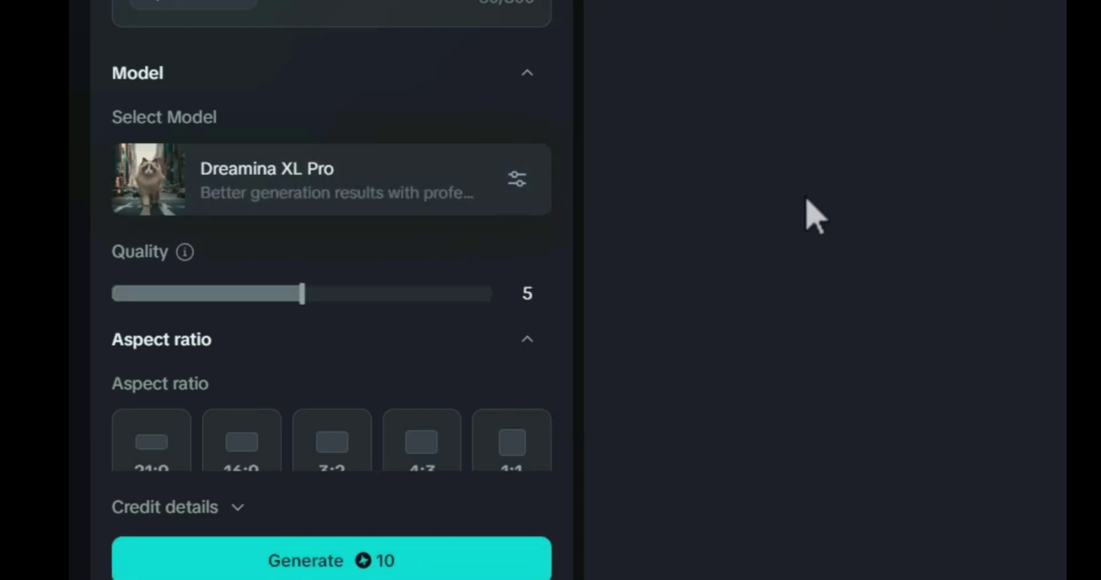
{"action": "mouse_move", "coordinate": [324, 292]}
{"action": "left_click_drag", "start_coordinate": [324, 292], "coordinate": [608, 331]}
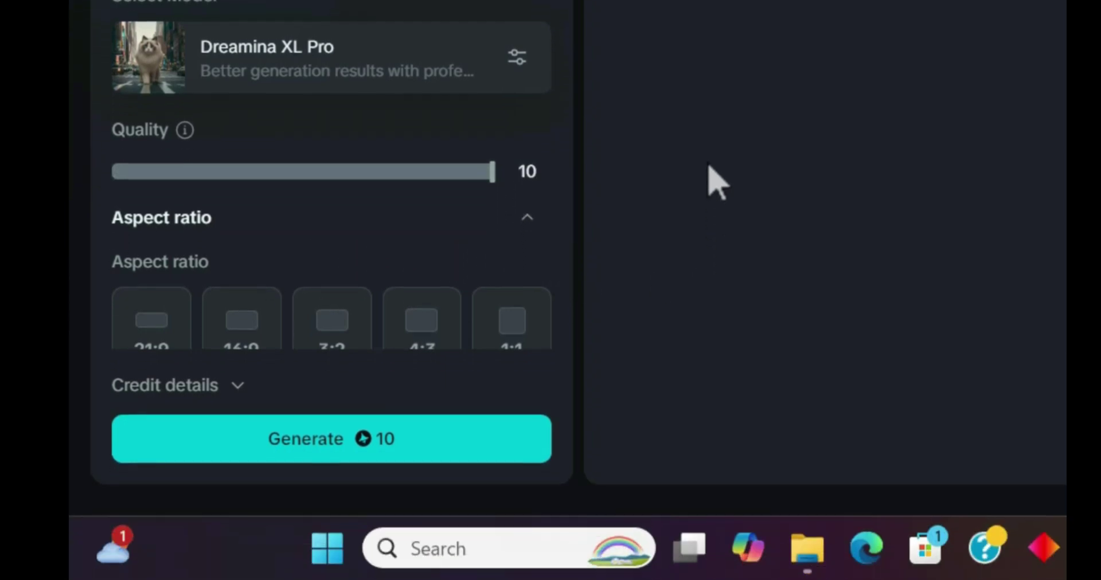
{"action": "left_click", "coordinate": [462, 450]}
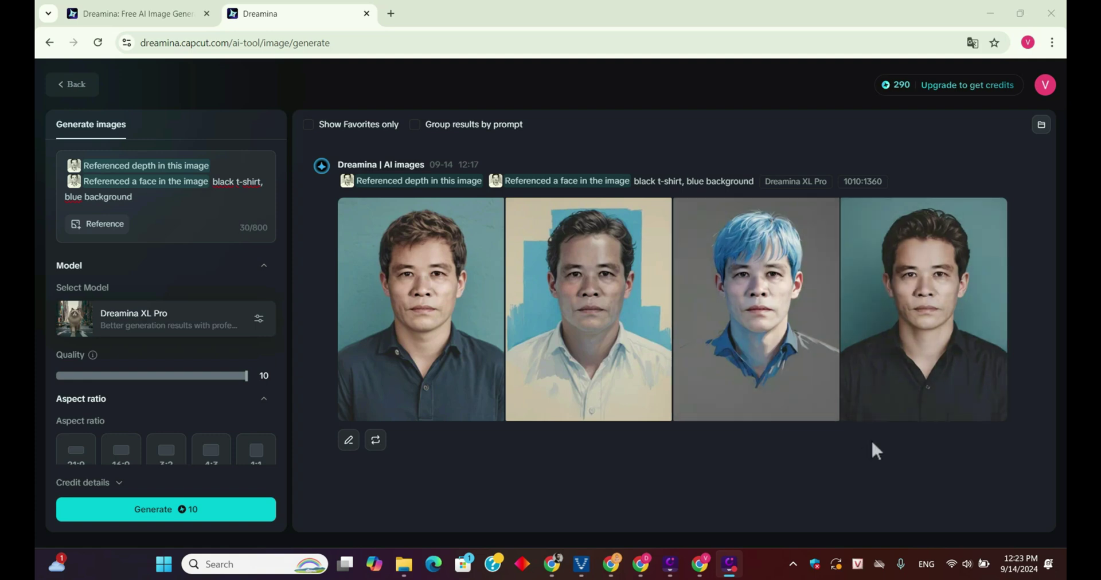
- View the fourth generated portrait full size, then close the viewer
{"action": "left_click", "coordinate": [934, 361]}
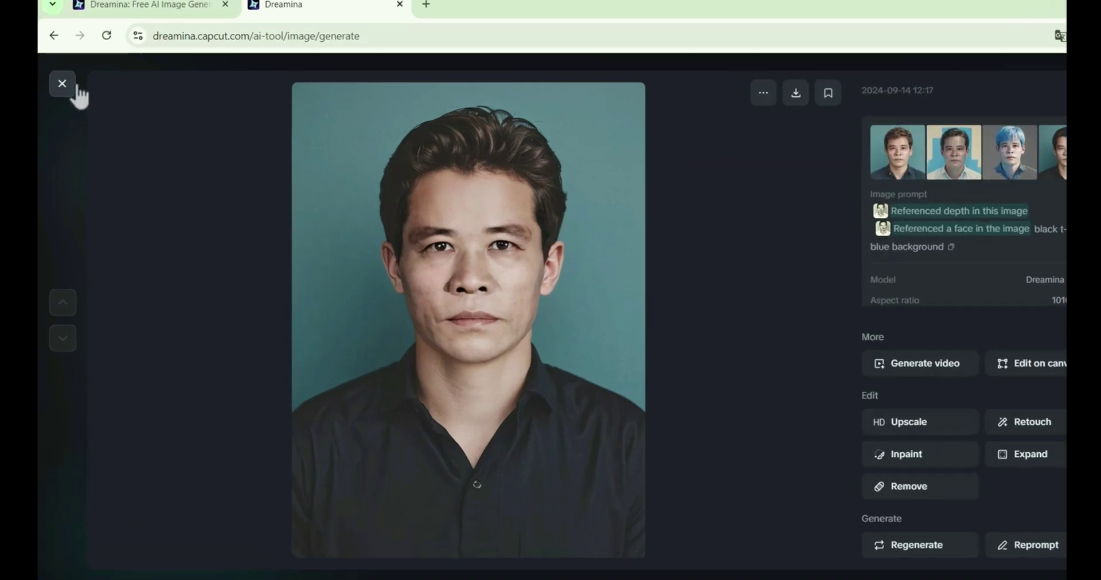
{"action": "left_click", "coordinate": [77, 87]}
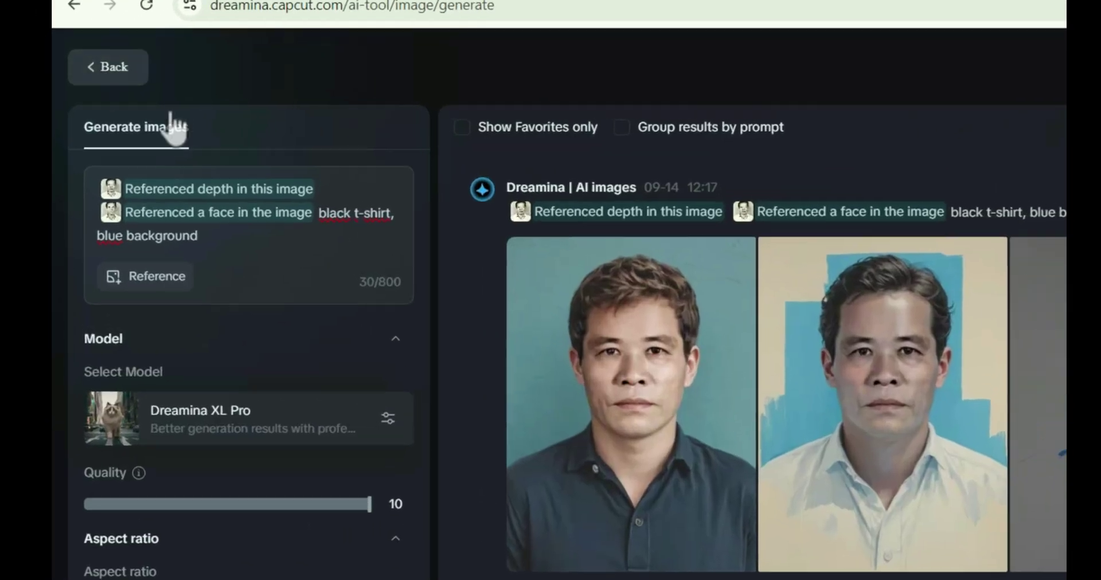
- Raise the depth reference strength to 100 and generate a new batch of portraits
{"action": "mouse_move", "coordinate": [124, 157]}
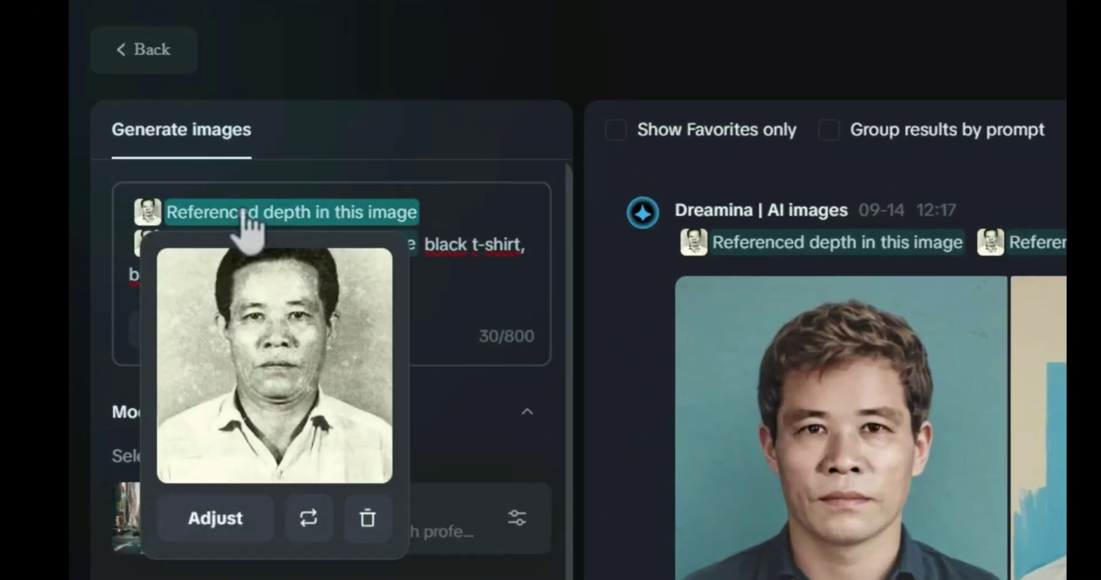
{"action": "left_click", "coordinate": [212, 522]}
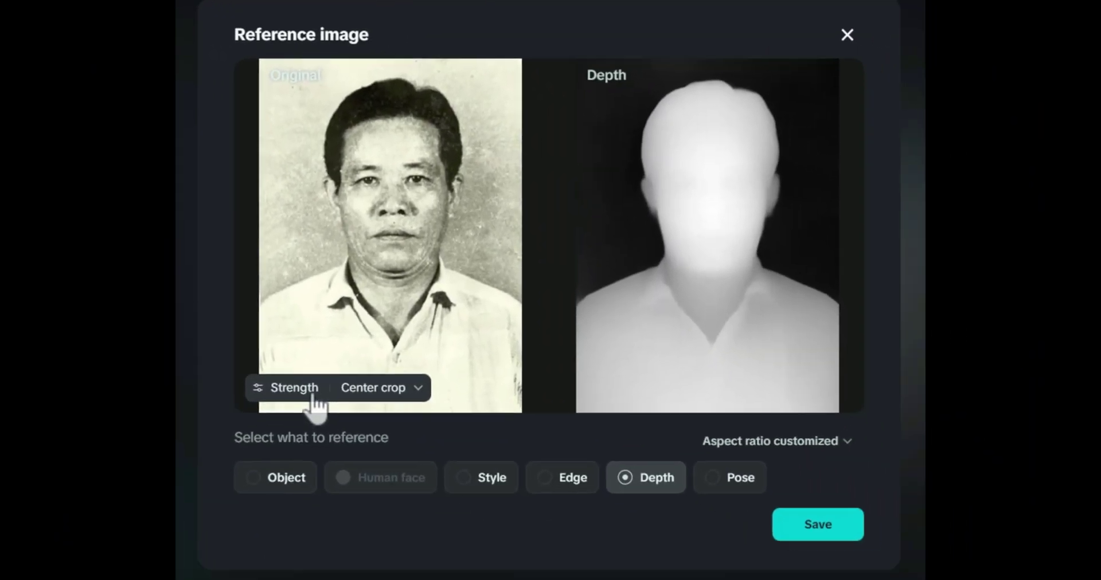
{"action": "left_click", "coordinate": [294, 388]}
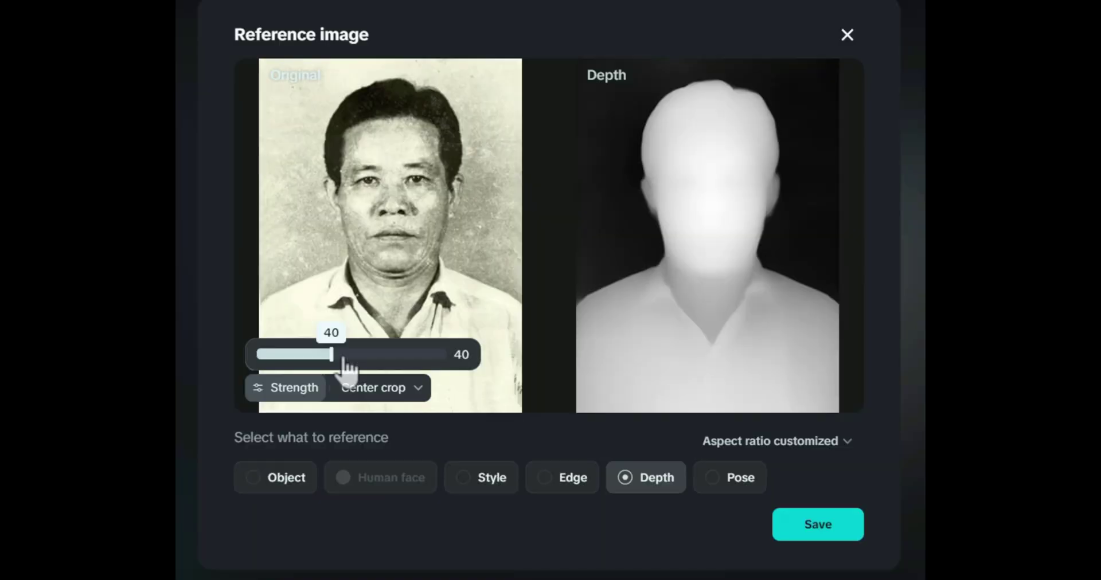
{"action": "left_click_drag", "start_coordinate": [344, 359], "coordinate": [458, 373]}
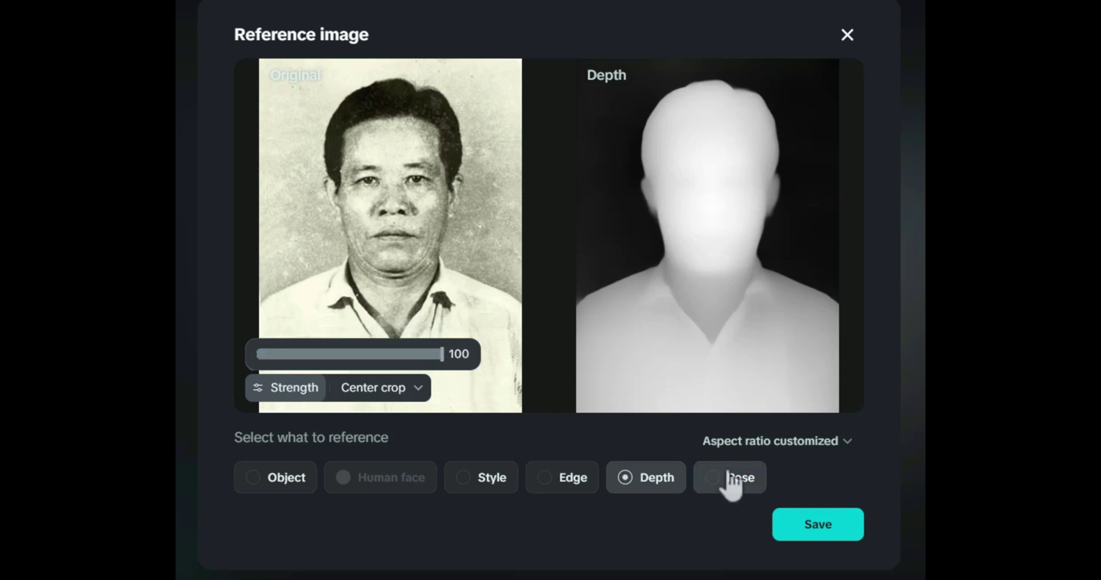
{"action": "left_click", "coordinate": [817, 524]}
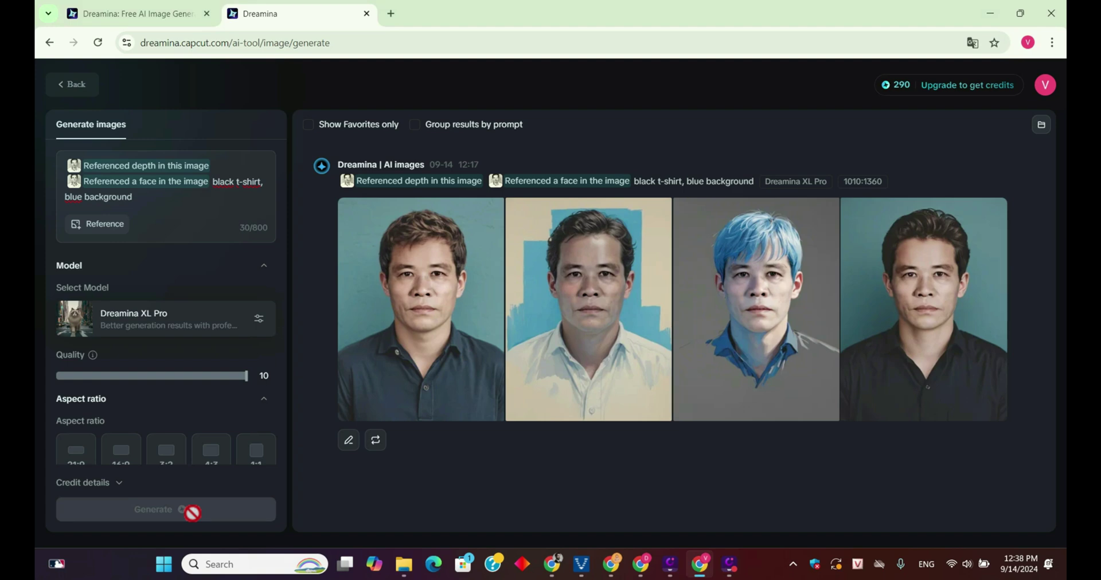
{"action": "left_click", "coordinate": [192, 513]}
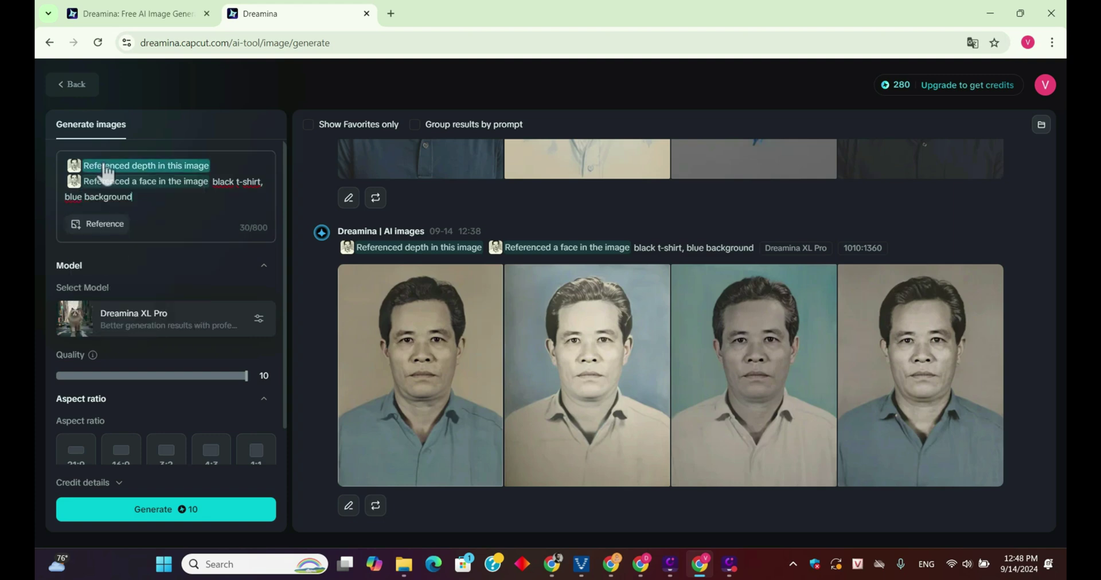
- Lower the depth strength to about 90, generate again, and view the fourth new portrait
{"action": "mouse_move", "coordinate": [106, 172]}
{"action": "left_click", "coordinate": [115, 319]}
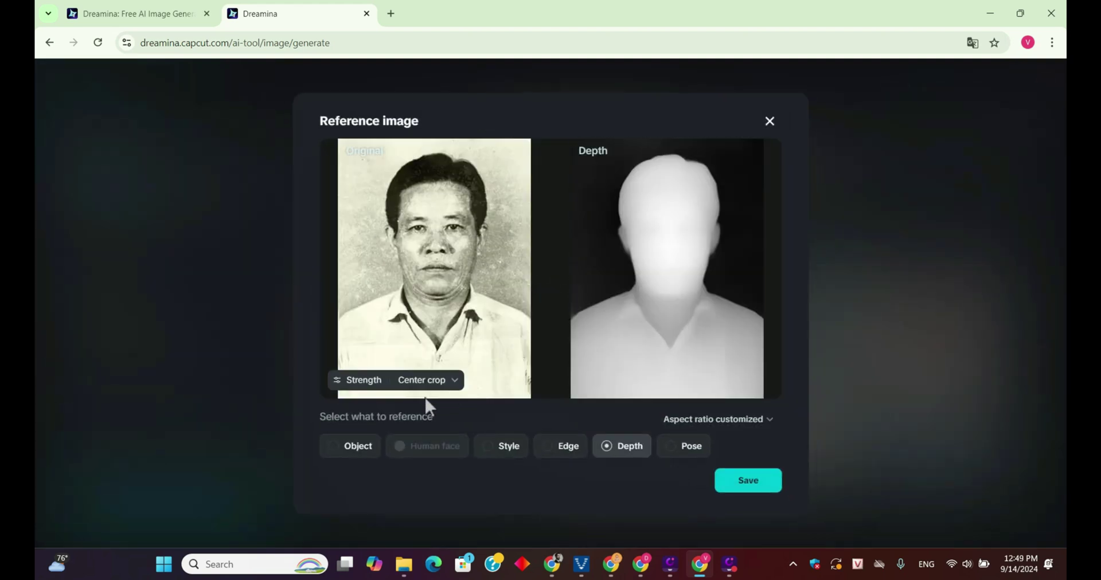
{"action": "left_click", "coordinate": [367, 381]}
{"action": "left_click_drag", "start_coordinate": [485, 362], "coordinate": [474, 364]}
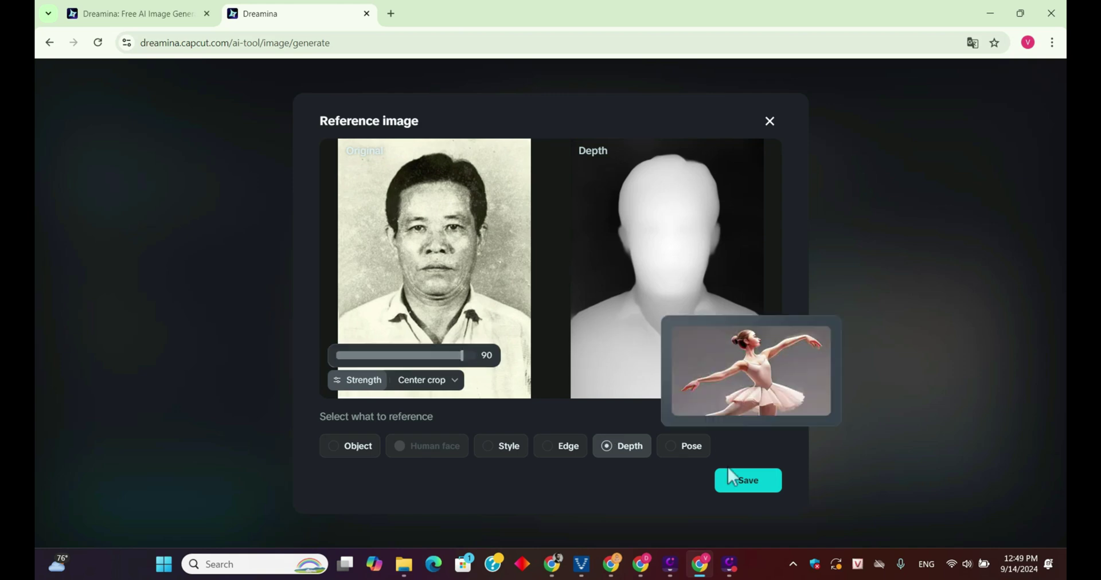
{"action": "left_click", "coordinate": [752, 484]}
{"action": "left_click", "coordinate": [115, 509]}
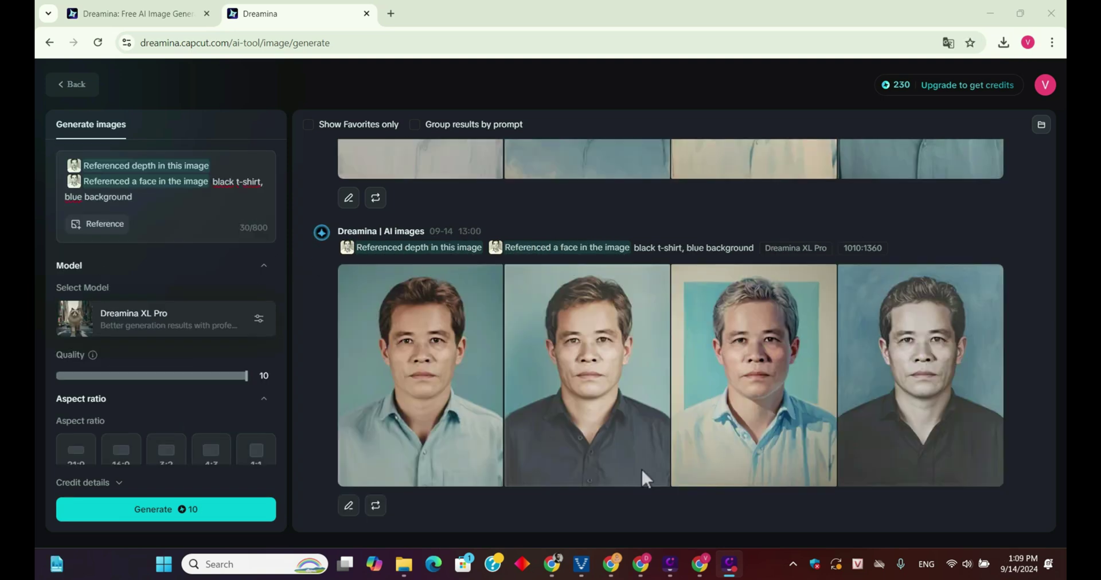
{"action": "left_click", "coordinate": [958, 401]}
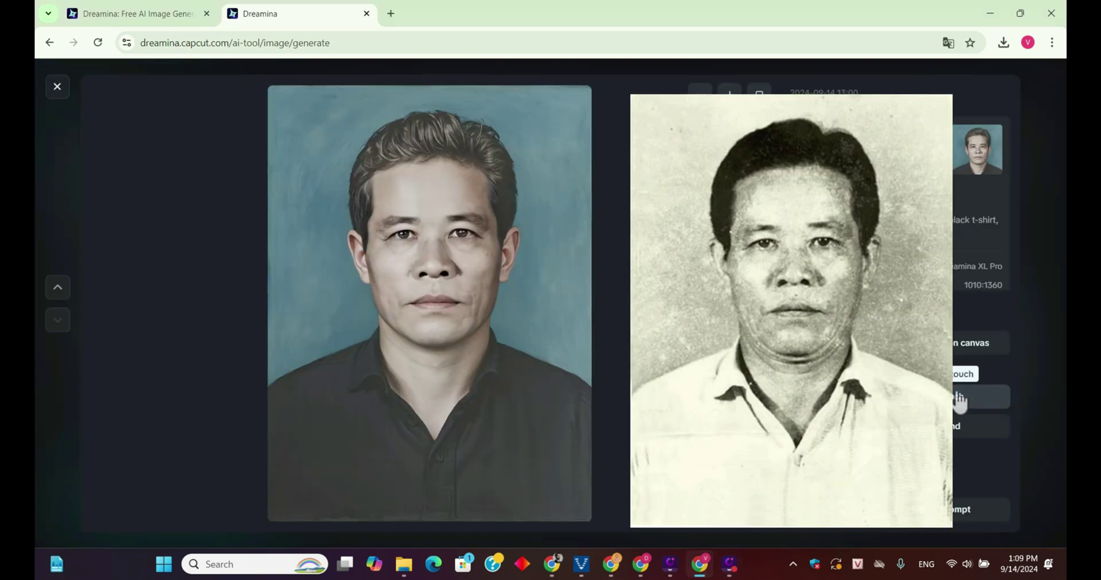